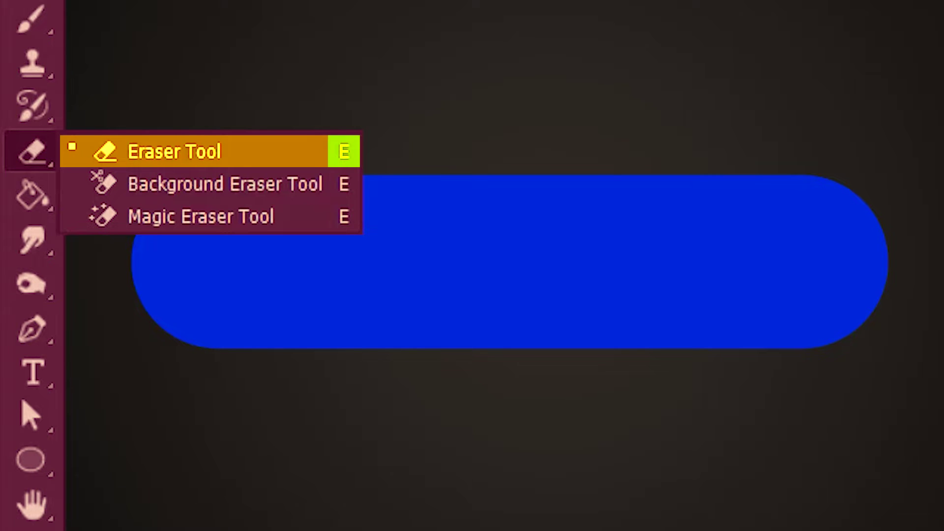
# - Select the standard Eraser Tool and toggle the BLUE and BG layers' visibility off and on
pyautogui.click(349, 162)
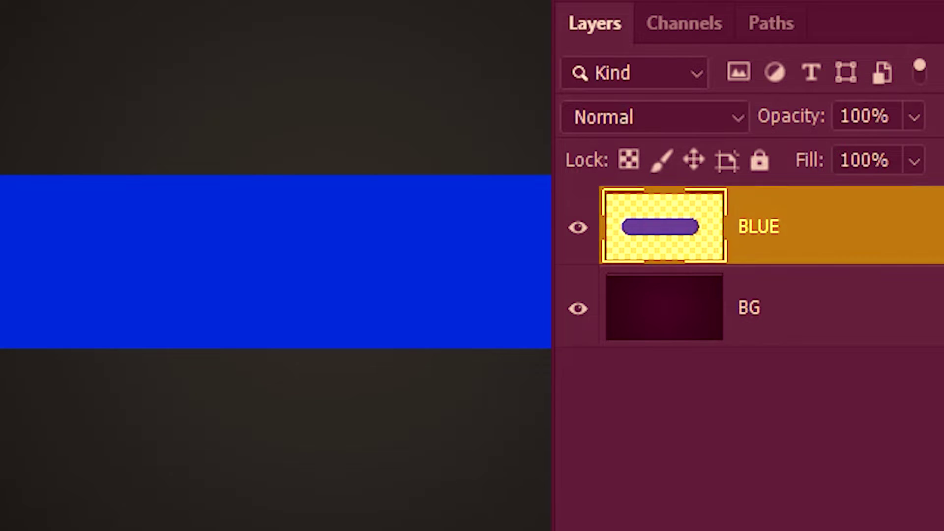
pyautogui.click(578, 227)
pyautogui.click(577, 227)
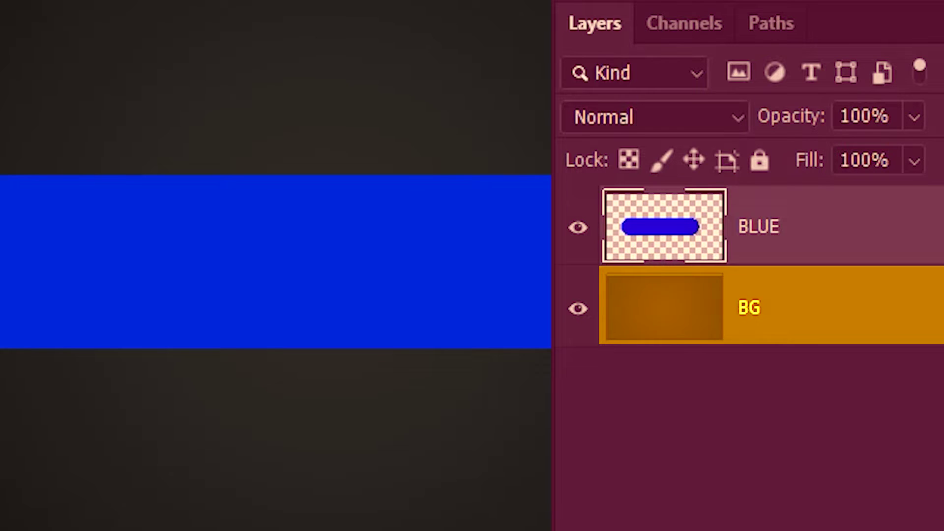
pyautogui.click(577, 309)
pyautogui.click(578, 308)
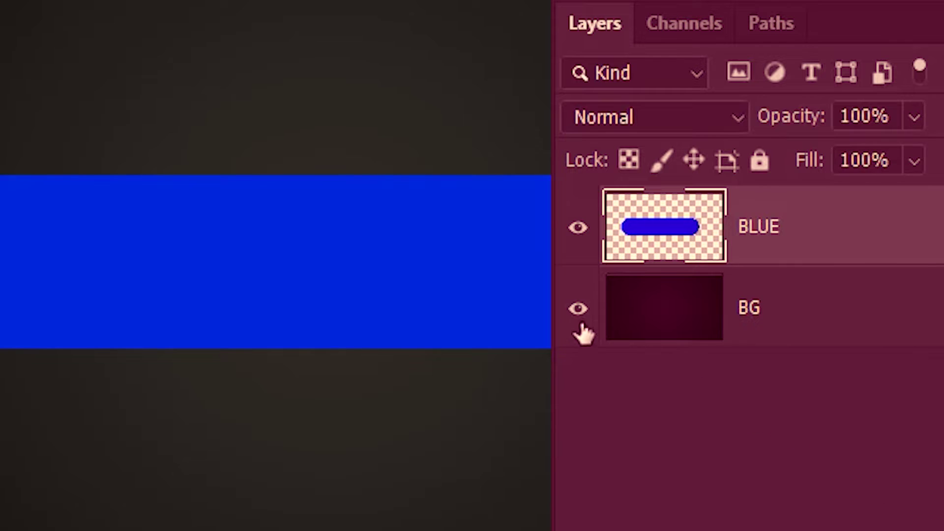
# - Hide BG, erase a slanted gap through the blue bar, and lower eraser opacity toward 45%
pyautogui.click(578, 308)
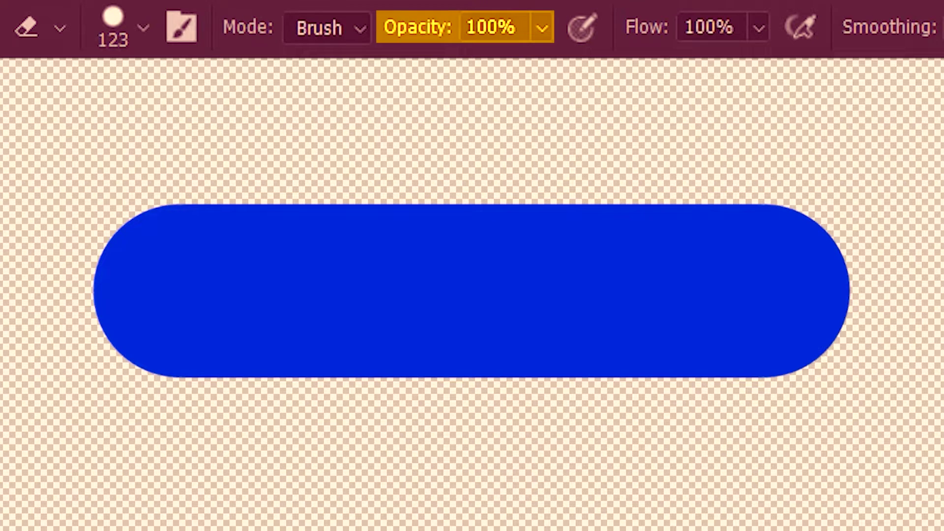
pyautogui.moveTo(288, 162); pyautogui.dragTo(253, 422)
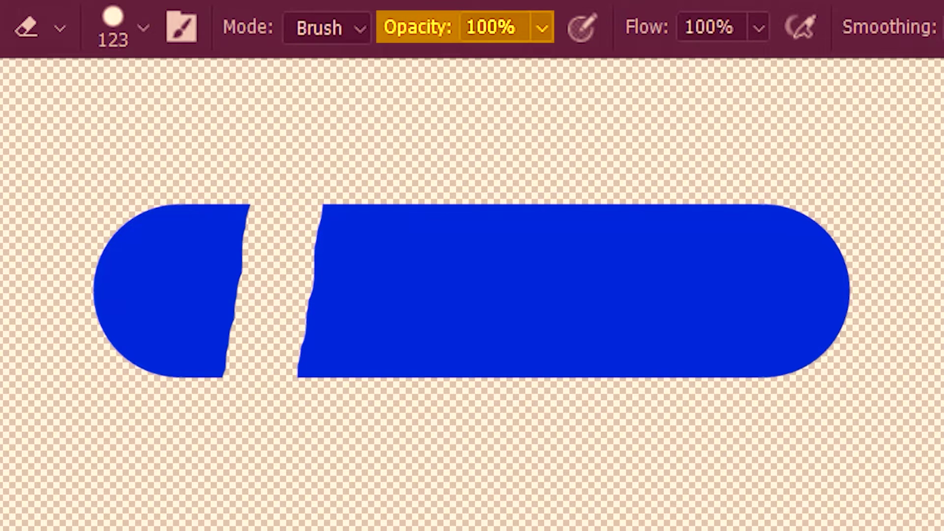
pyautogui.click(540, 31)
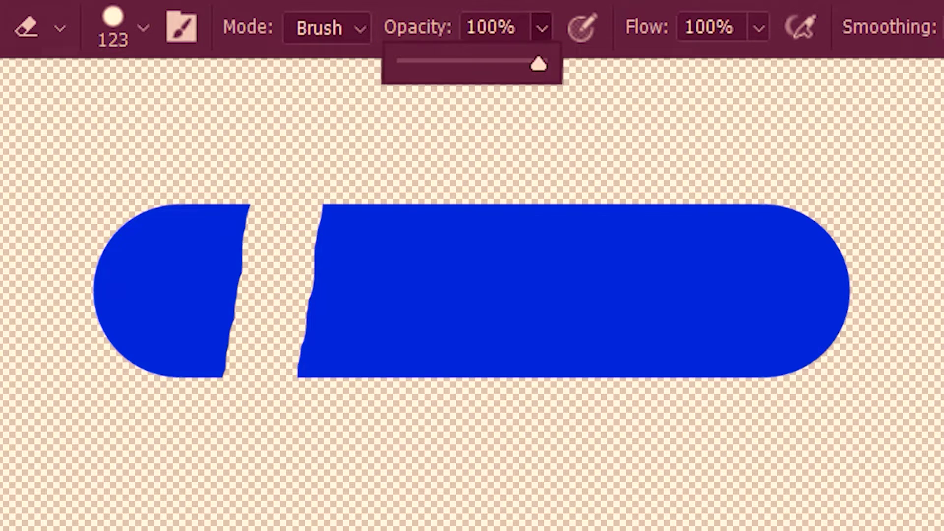
pyautogui.moveTo(508, 74); pyautogui.dragTo(464, 69)
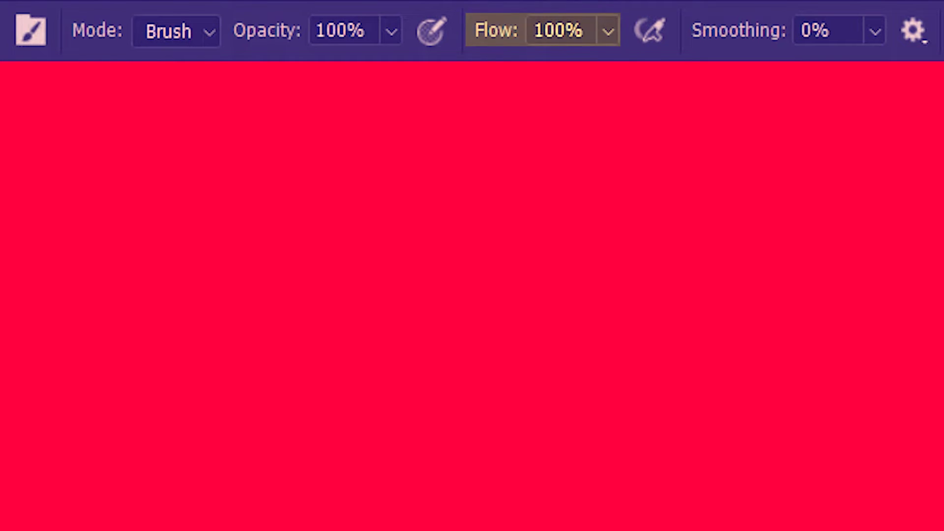
# - Drag one full-flow eraser stroke left to right across the top of the red canvas
pyautogui.moveTo(145, 158)
pyautogui.mouseDown()
pyautogui.moveTo(629, 160)
pyautogui.moveTo(807, 176)
pyautogui.mouseUp()
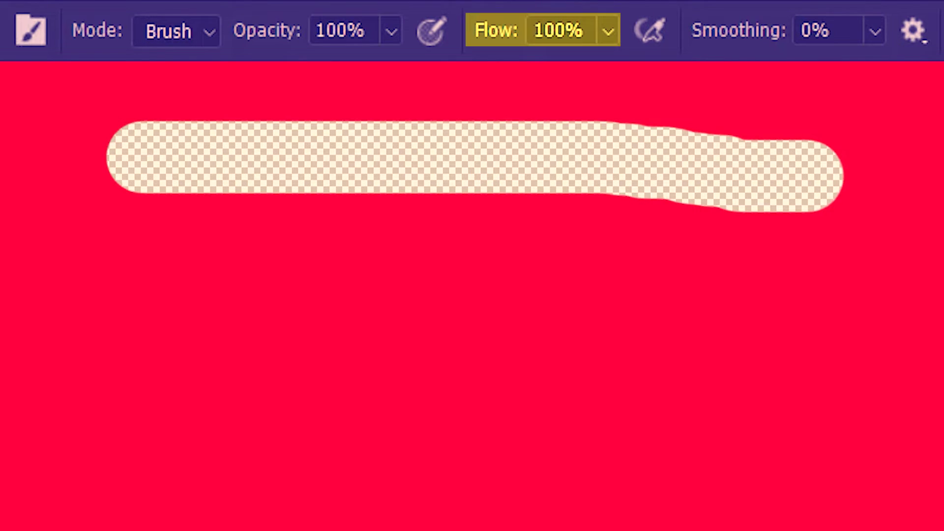
# - Set eraser Flow to 1% and make two passes across the lower canvas for a faint band
pyautogui.click(608, 31)
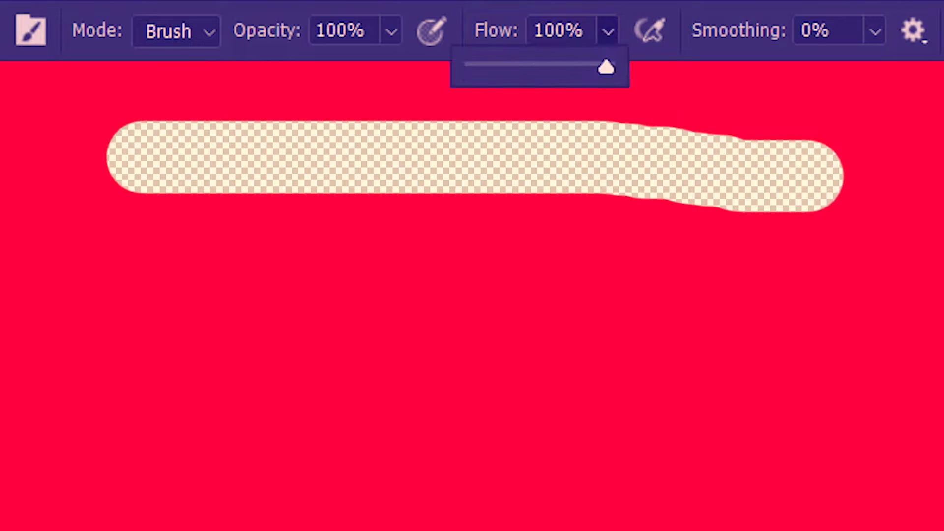
pyautogui.moveTo(607, 66); pyautogui.dragTo(471, 67)
pyautogui.press('Return')
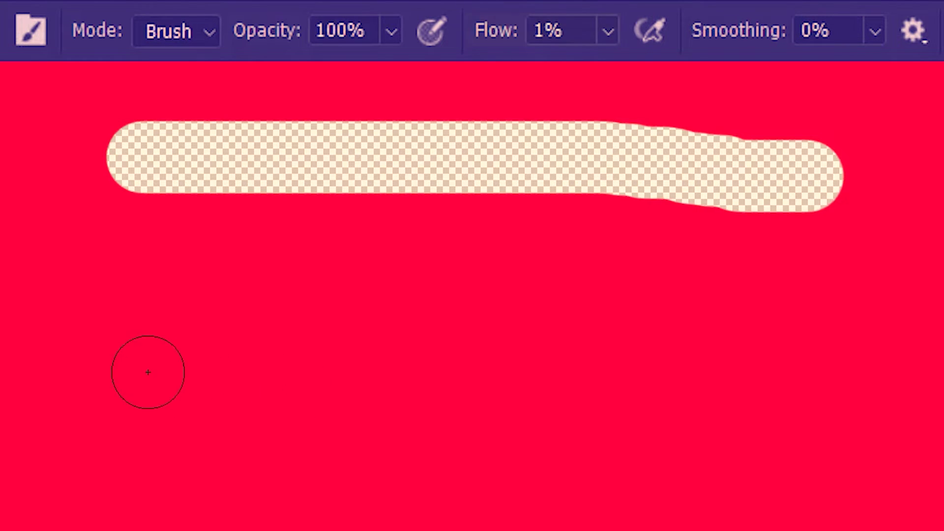
pyautogui.moveTo(147, 370); pyautogui.dragTo(871, 370)
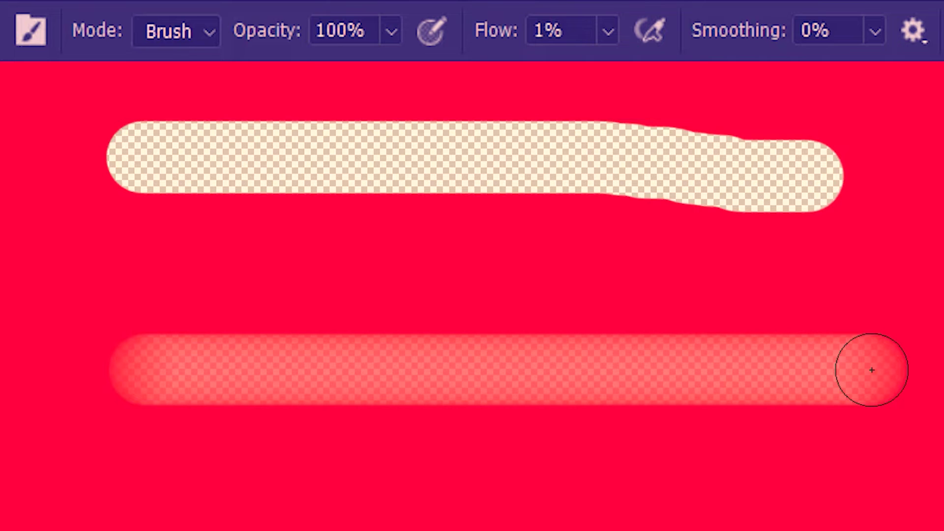
pyautogui.moveTo(872, 370)
pyautogui.mouseDown()
pyautogui.moveTo(552, 371)
pyautogui.moveTo(260, 422)
pyautogui.moveTo(440, 383)
pyautogui.moveTo(790, 382)
pyautogui.moveTo(754, 400)
pyautogui.moveTo(657, 373)
pyautogui.moveTo(718, 352)
pyautogui.moveTo(666, 337)
pyautogui.moveTo(406, 358)
pyautogui.moveTo(467, 389)
pyautogui.mouseUp()
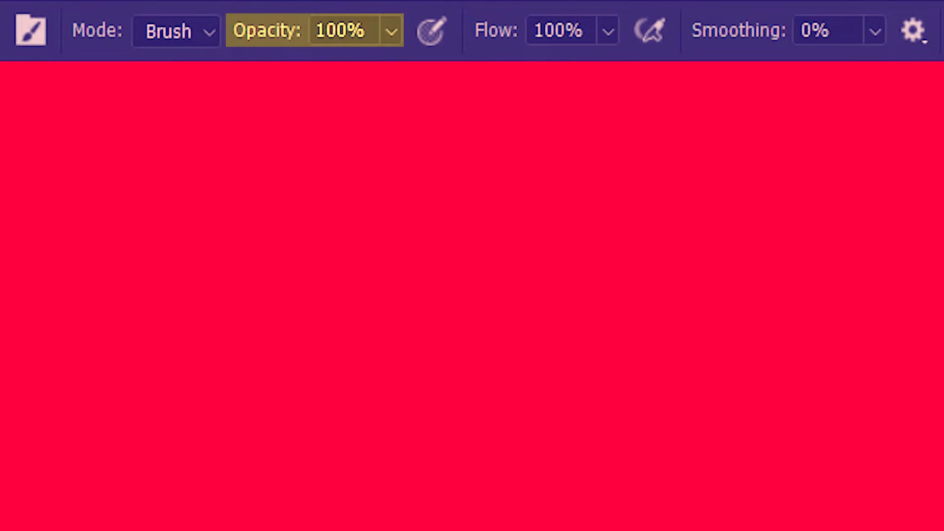
# - Set eraser Opacity to 14% and paint three overlapping translucent passes on the canvas's left side
pyautogui.click(391, 30)
pyautogui.moveTo(354, 70); pyautogui.dragTo(272, 67)
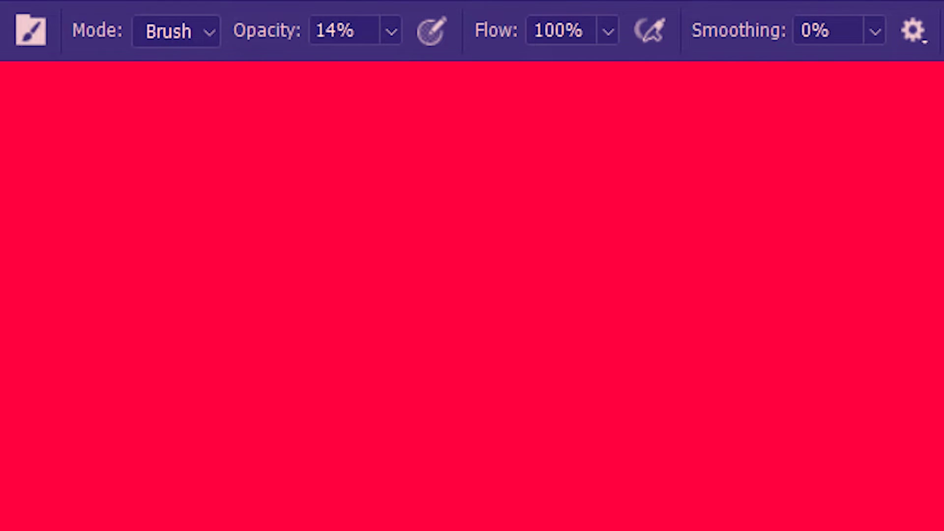
pyautogui.moveTo(197, 142)
pyautogui.mouseDown()
pyautogui.moveTo(161, 472)
pyautogui.moveTo(189, 130)
pyautogui.moveTo(239, 399)
pyautogui.moveTo(186, 301)
pyautogui.moveTo(90, 166)
pyautogui.moveTo(106, 248)
pyautogui.moveTo(194, 411)
pyautogui.moveTo(173, 215)
pyautogui.moveTo(145, 155)
pyautogui.moveTo(202, 228)
pyautogui.moveTo(305, 315)
pyautogui.moveTo(266, 290)
pyautogui.moveTo(211, 152)
pyautogui.moveTo(107, 382)
pyautogui.moveTo(159, 367)
pyautogui.moveTo(334, 226)
pyautogui.moveTo(264, 353)
pyautogui.moveTo(206, 402)
pyautogui.moveTo(282, 275)
pyautogui.moveTo(261, 147)
pyautogui.moveTo(219, 212)
pyautogui.moveTo(211, 314)
pyautogui.mouseUp()
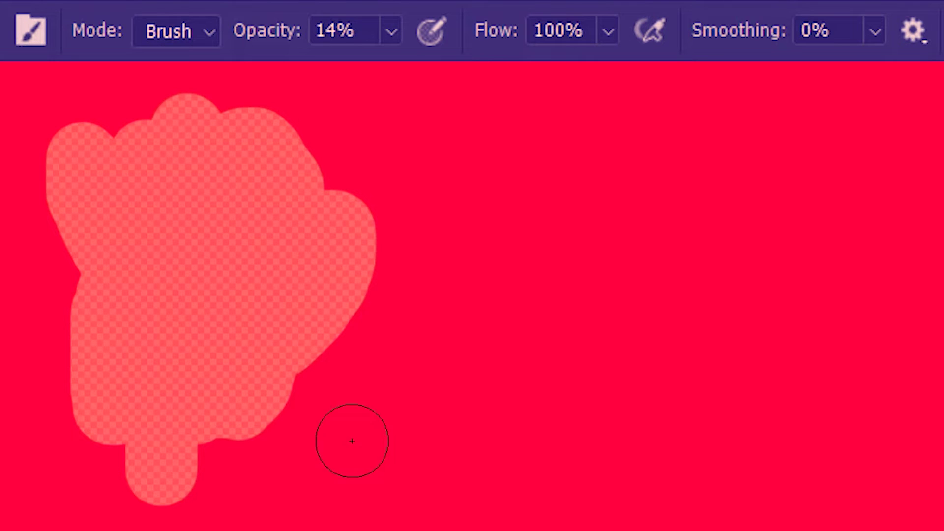
pyautogui.moveTo(145, 197)
pyautogui.mouseDown()
pyautogui.moveTo(213, 384)
pyautogui.moveTo(187, 185)
pyautogui.moveTo(255, 298)
pyautogui.moveTo(220, 153)
pyautogui.moveTo(329, 375)
pyautogui.moveTo(330, 414)
pyautogui.moveTo(195, 254)
pyautogui.moveTo(173, 303)
pyautogui.moveTo(164, 375)
pyautogui.moveTo(161, 210)
pyautogui.moveTo(104, 347)
pyautogui.moveTo(163, 290)
pyautogui.mouseUp()
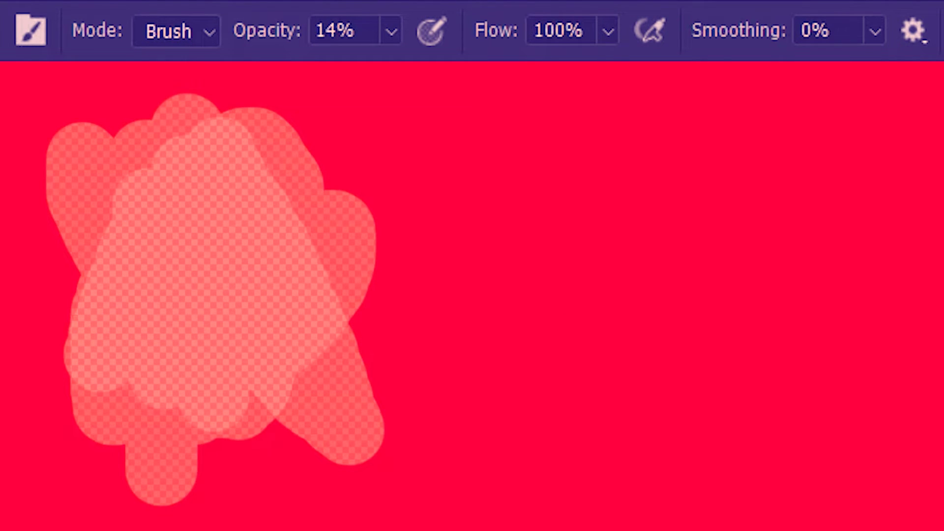
pyautogui.moveTo(165, 254)
pyautogui.mouseDown()
pyautogui.moveTo(139, 344)
pyautogui.moveTo(184, 273)
pyautogui.moveTo(197, 315)
pyautogui.moveTo(239, 237)
pyautogui.moveTo(283, 309)
pyautogui.mouseUp()
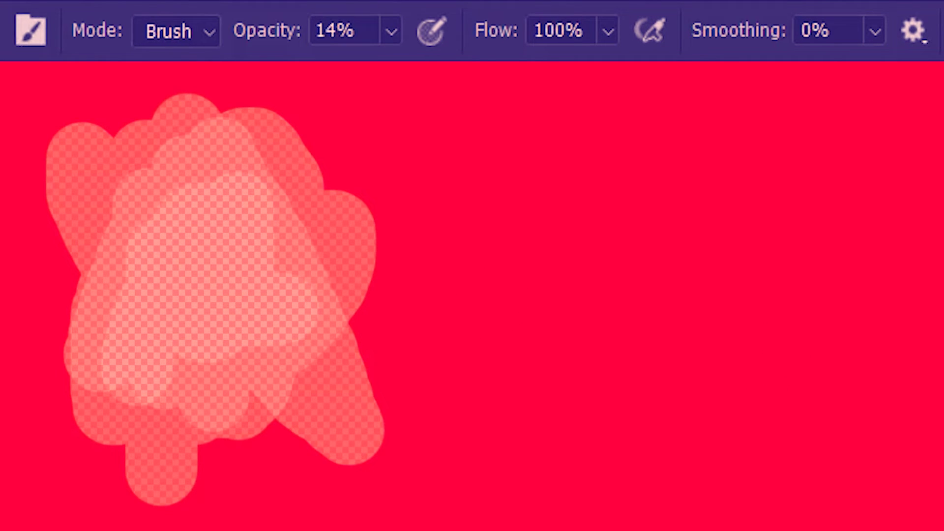
# - Restore Opacity to 100%, drop Flow to 1%, and test a faint stroke on the right side
pyautogui.press('0')
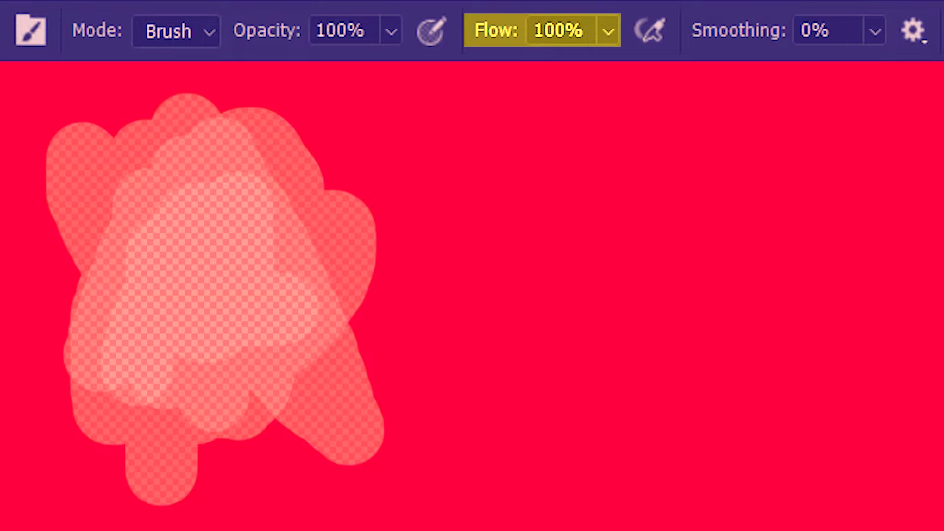
pyautogui.click(608, 30)
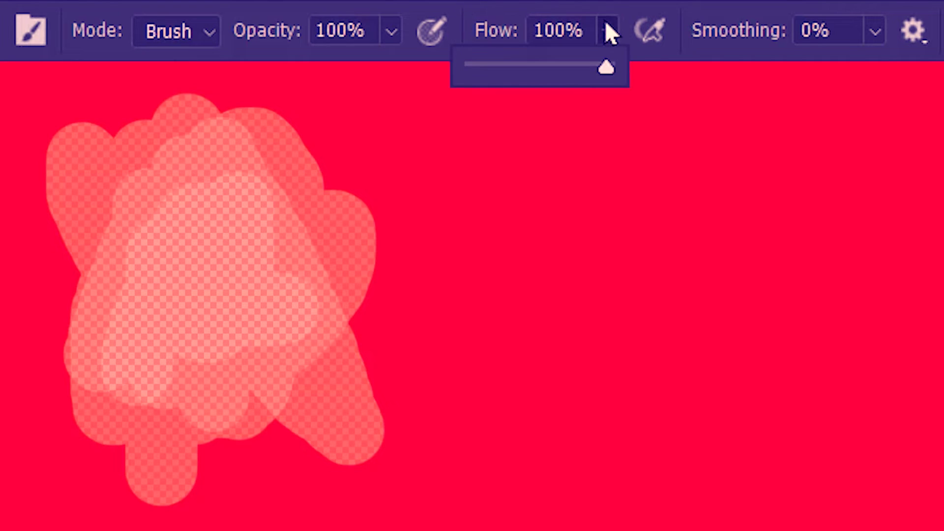
pyautogui.moveTo(565, 74); pyautogui.dragTo(472, 68)
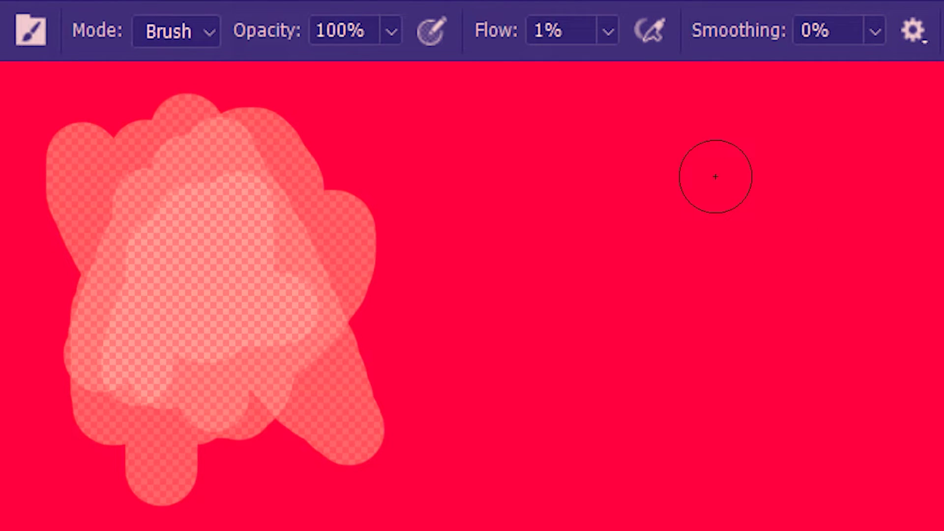
pyautogui.moveTo(679, 133)
pyautogui.mouseDown()
pyautogui.moveTo(583, 261)
pyautogui.moveTo(651, 388)
pyautogui.moveTo(776, 391)
pyautogui.moveTo(817, 301)
pyautogui.moveTo(765, 190)
pyautogui.moveTo(705, 149)
pyautogui.moveTo(669, 168)
pyautogui.moveTo(636, 238)
pyautogui.moveTo(633, 323)
pyautogui.moveTo(751, 374)
pyautogui.moveTo(778, 273)
pyautogui.moveTo(666, 232)
pyautogui.moveTo(702, 372)
pyautogui.moveTo(752, 259)
pyautogui.moveTo(715, 214)
pyautogui.moveTo(706, 300)
pyautogui.moveTo(743, 197)
pyautogui.moveTo(685, 265)
pyautogui.moveTo(759, 280)
pyautogui.moveTo(655, 215)
pyautogui.moveTo(732, 275)
pyautogui.moveTo(665, 212)
pyautogui.moveTo(740, 320)
pyautogui.moveTo(644, 212)
pyautogui.moveTo(673, 336)
pyautogui.moveTo(669, 221)
pyautogui.moveTo(685, 320)
pyautogui.moveTo(741, 243)
pyautogui.moveTo(661, 320)
pyautogui.moveTo(737, 311)
pyautogui.moveTo(614, 282)
pyautogui.moveTo(722, 298)
pyautogui.moveTo(669, 273)
pyautogui.moveTo(732, 317)
pyautogui.moveTo(647, 311)
pyautogui.moveTo(721, 344)
pyautogui.moveTo(773, 298)
pyautogui.moveTo(749, 355)
pyautogui.moveTo(836, 370)
pyautogui.mouseUp()
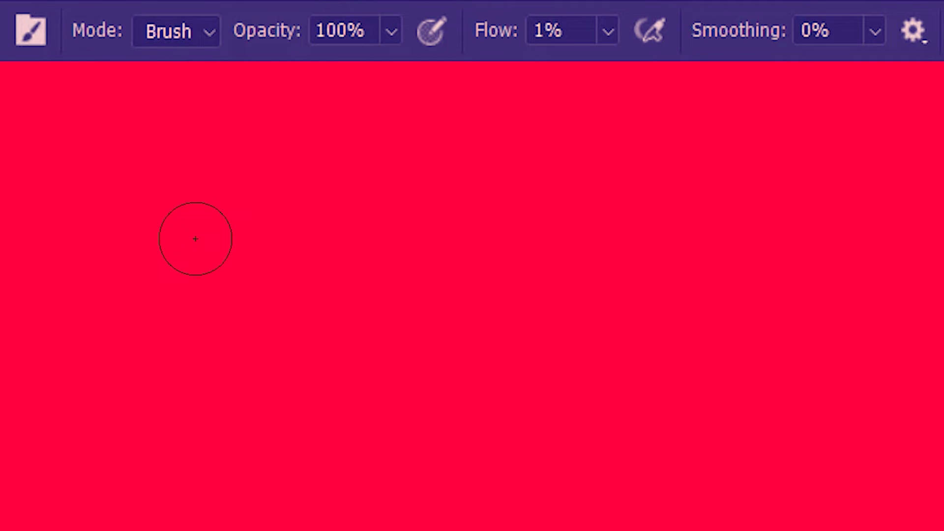
# - Erase a single dab, enable airbrush build-up, and hold in place to build up erasure
pyautogui.click(195, 239)
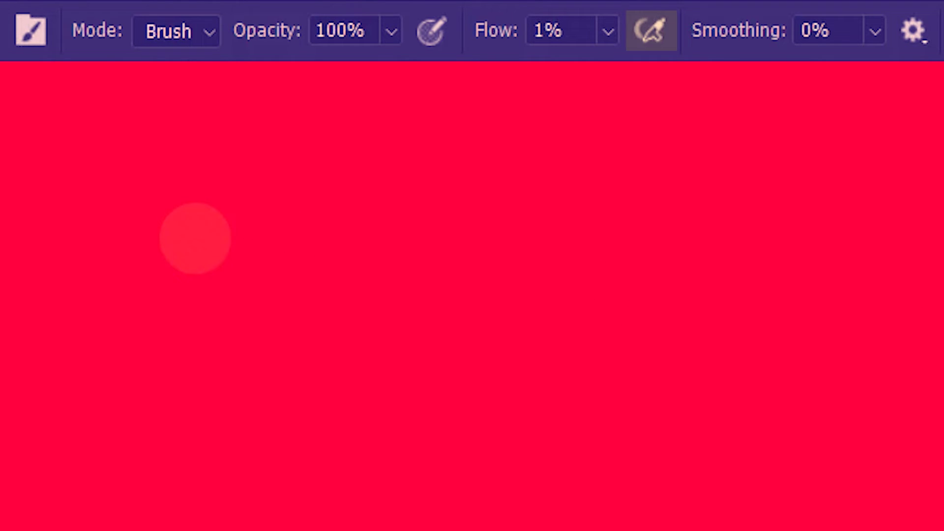
pyautogui.click(644, 34)
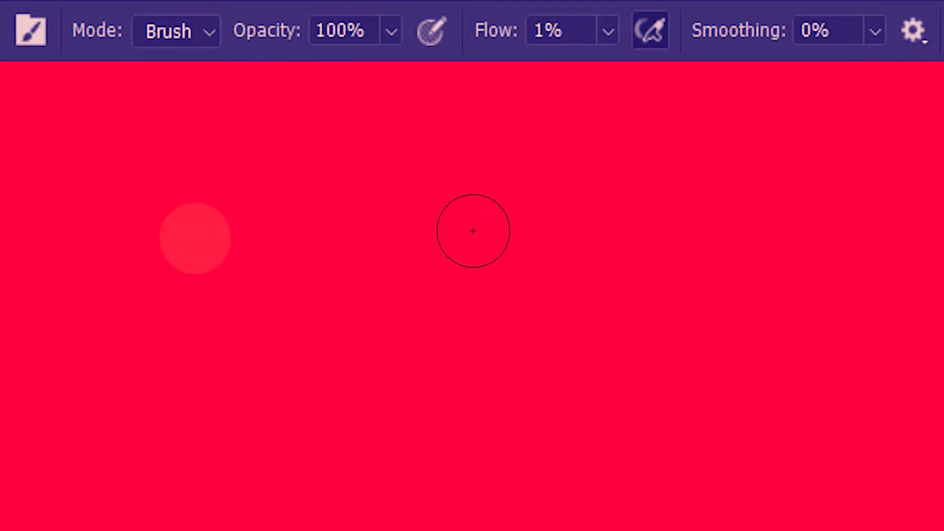
pyautogui.moveTo(473, 231); pyautogui.dragTo(473, 231)
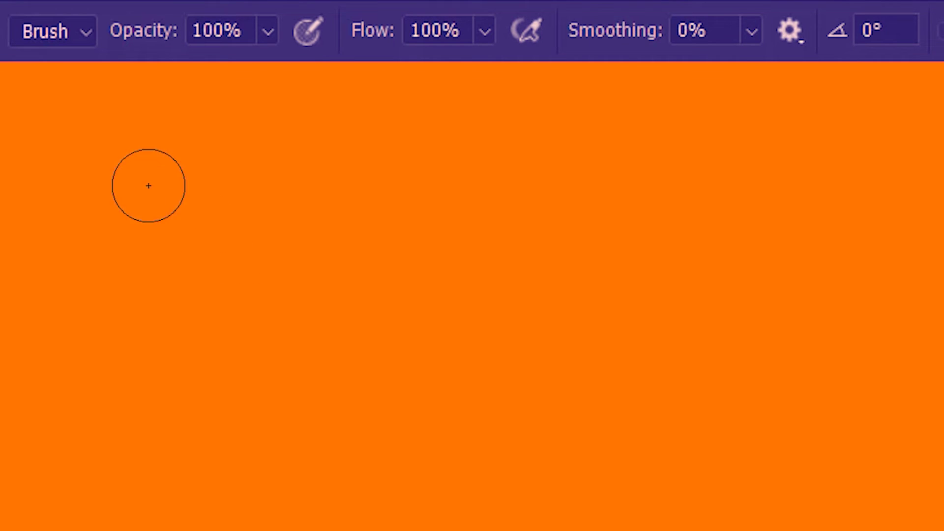
# - Erase a test band, raise eraser Smoothing to 100%, then erase a long smooth lower band
pyautogui.moveTo(147, 185); pyautogui.dragTo(777, 207)
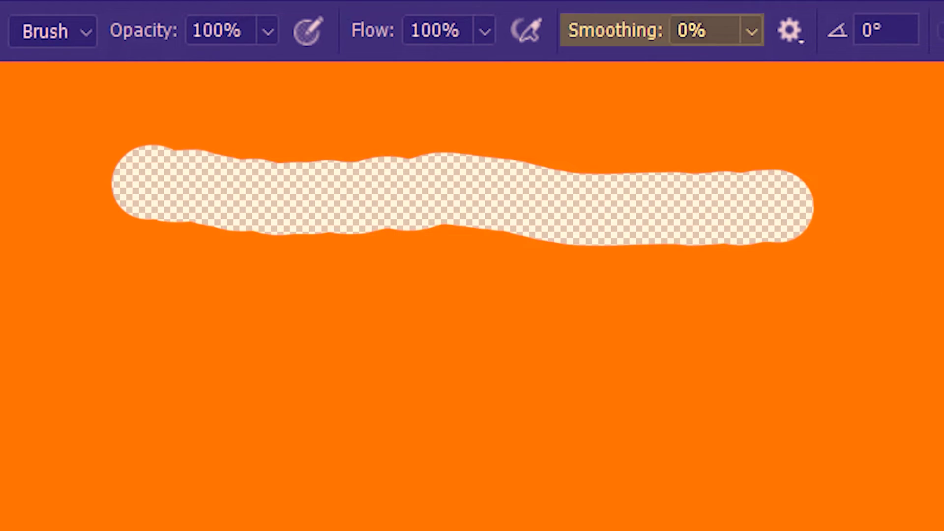
pyautogui.click(752, 31)
pyautogui.moveTo(748, 65); pyautogui.dragTo(884, 67)
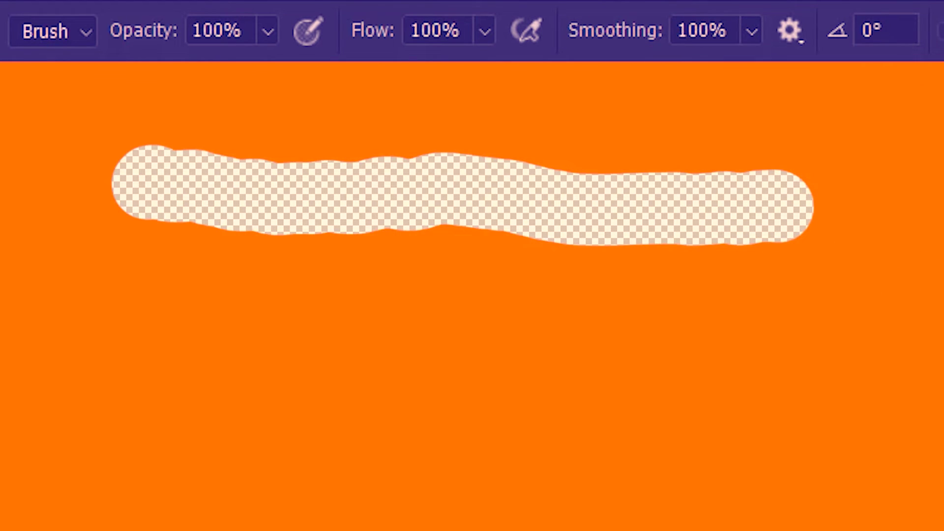
pyautogui.click(142, 376)
pyautogui.moveTo(155, 377)
pyautogui.mouseDown()
pyautogui.moveTo(324, 398)
pyautogui.moveTo(892, 354)
pyautogui.mouseUp()
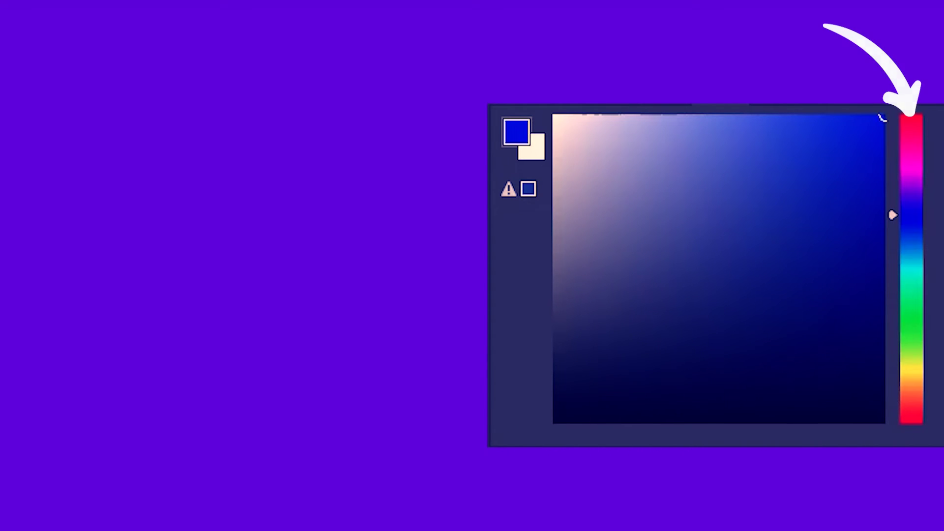
# - Pick red near the top of the hue strip as the foreground colour
pyautogui.click(914, 123)
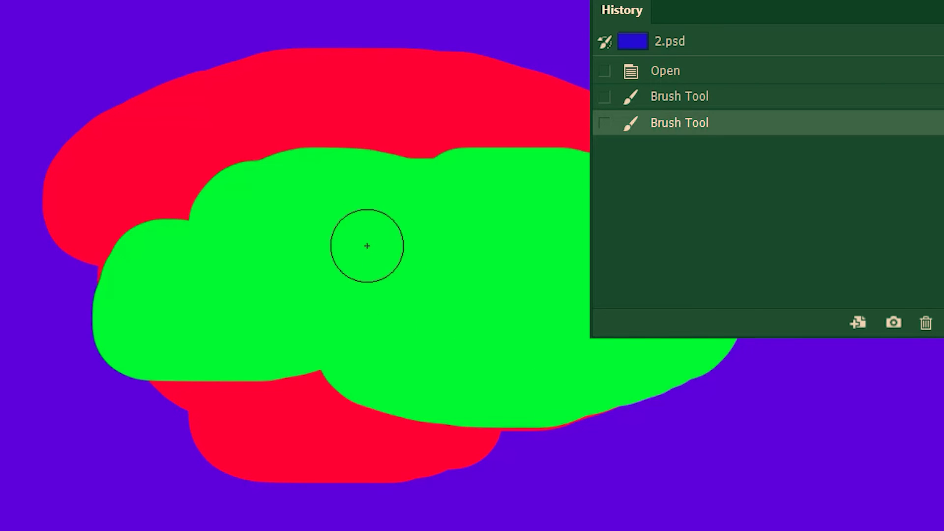
# - Paint green, enable Erase to History, erase the green blob, and set the 2.psd snapshot as source
pyautogui.moveTo(256, 369)
pyautogui.mouseDown()
pyautogui.moveTo(483, 143)
pyautogui.moveTo(593, 160)
pyautogui.moveTo(258, 443)
pyautogui.mouseUp()
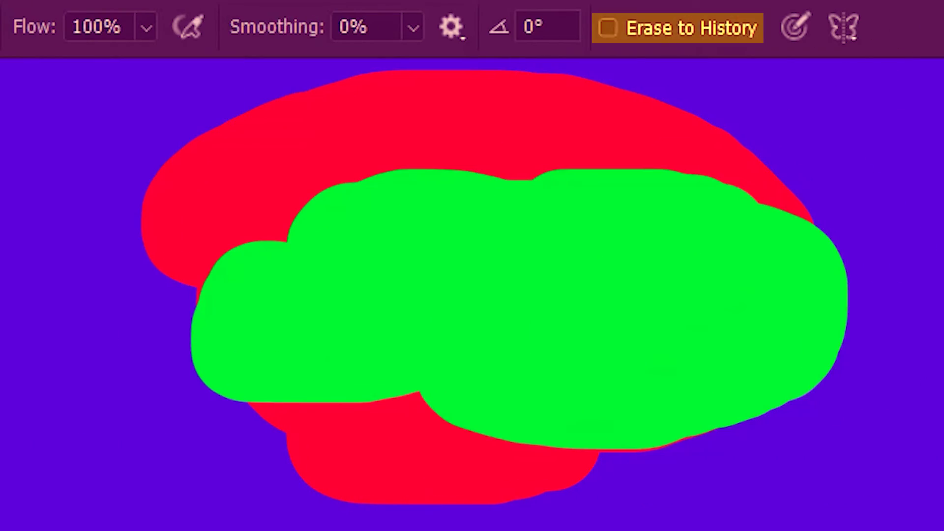
pyautogui.click(607, 28)
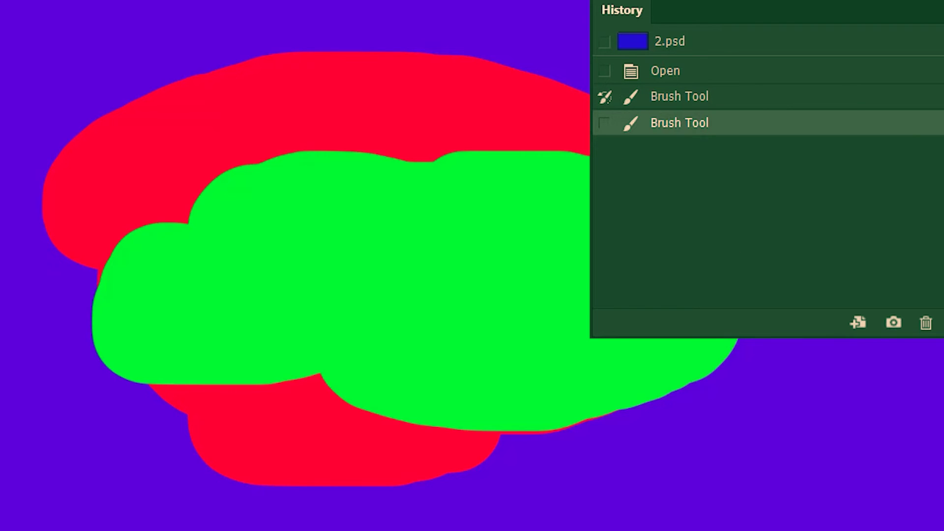
pyautogui.moveTo(428, 250)
pyautogui.mouseDown()
pyautogui.moveTo(405, 246)
pyautogui.moveTo(401, 306)
pyautogui.moveTo(477, 286)
pyautogui.moveTo(404, 297)
pyautogui.moveTo(305, 227)
pyautogui.mouseUp()
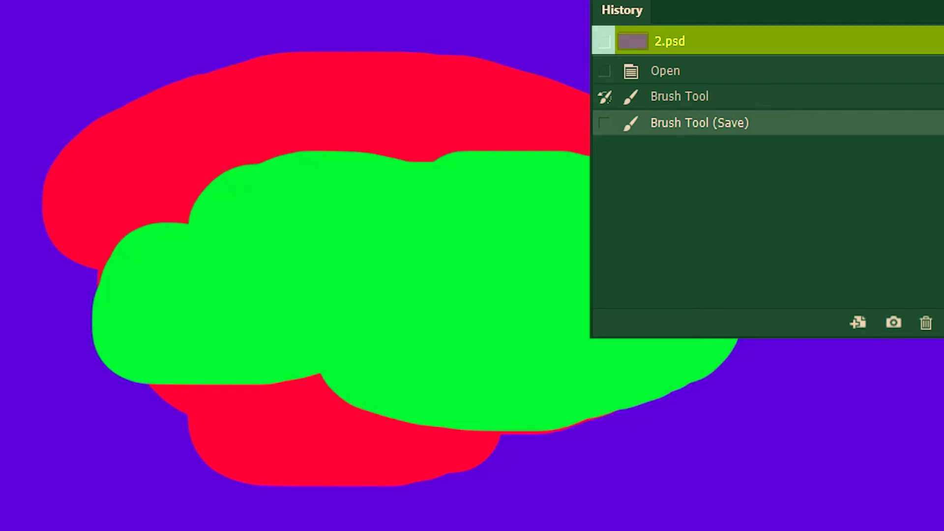
pyautogui.click(605, 41)
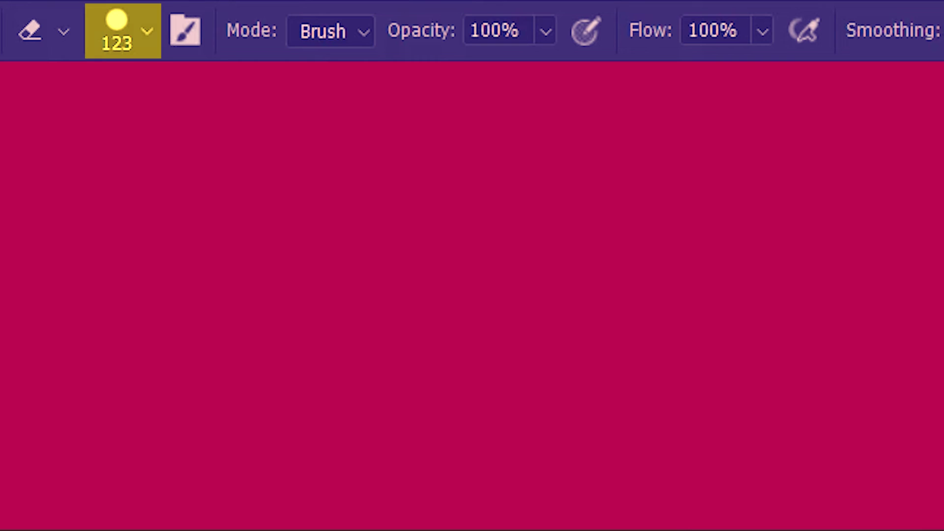
# - Enlarge the eraser to 400 px and erase a large round patch on the right
pyautogui.press('[')
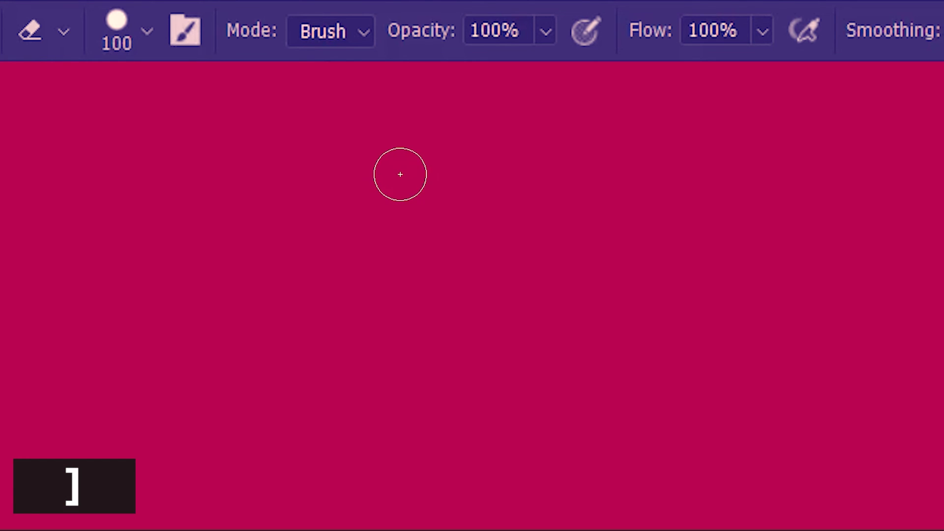
pyautogui.press(']')
pyautogui.press(']')
pyautogui.press(']')
pyautogui.press(']')
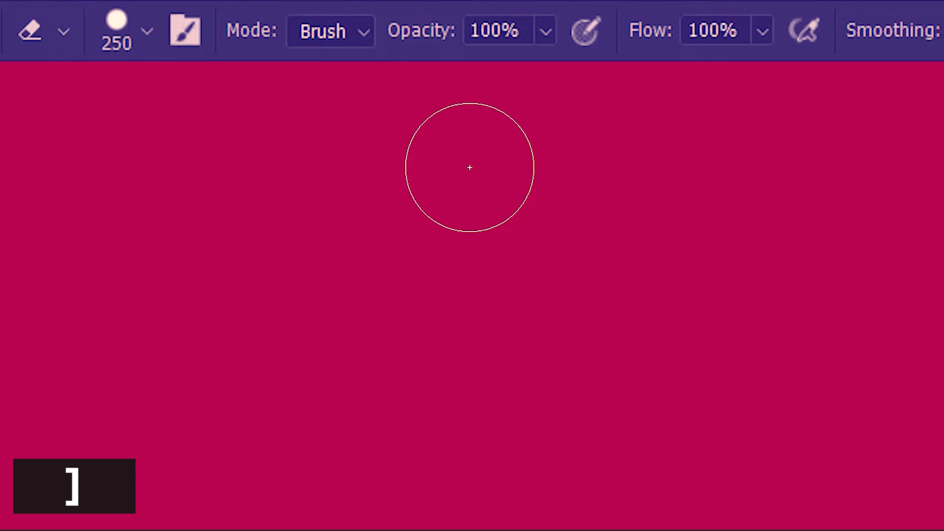
pyautogui.press(']')
pyautogui.press(']')
pyautogui.moveTo(676, 237); pyautogui.dragTo(635, 254)
# - Shrink the eraser to 70 px and erase a Z-shaped stroke on the left
pyautogui.press('[')
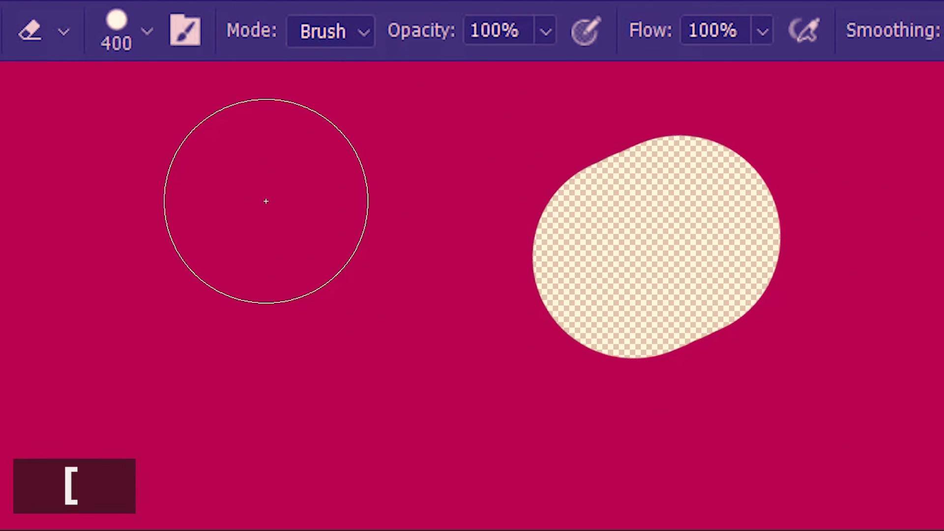
pyautogui.press('[')
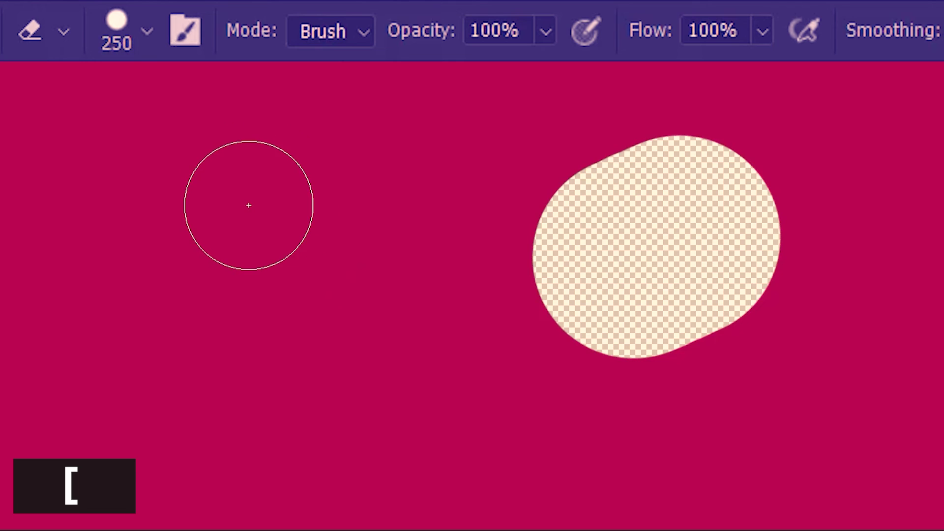
pyautogui.press('[')
pyautogui.press('[')
pyautogui.press('[')
pyautogui.press('[')
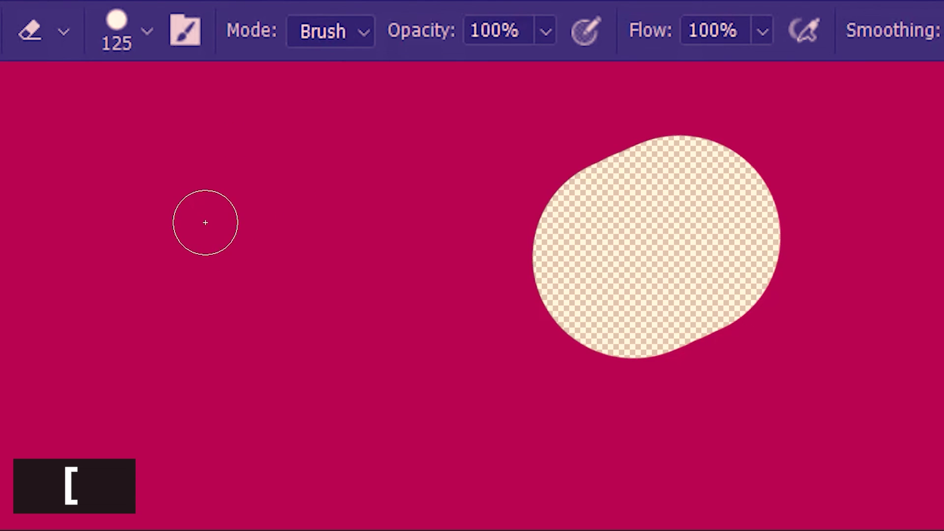
pyautogui.press('[')
pyautogui.press('[')
pyautogui.press('[')
pyautogui.press('[')
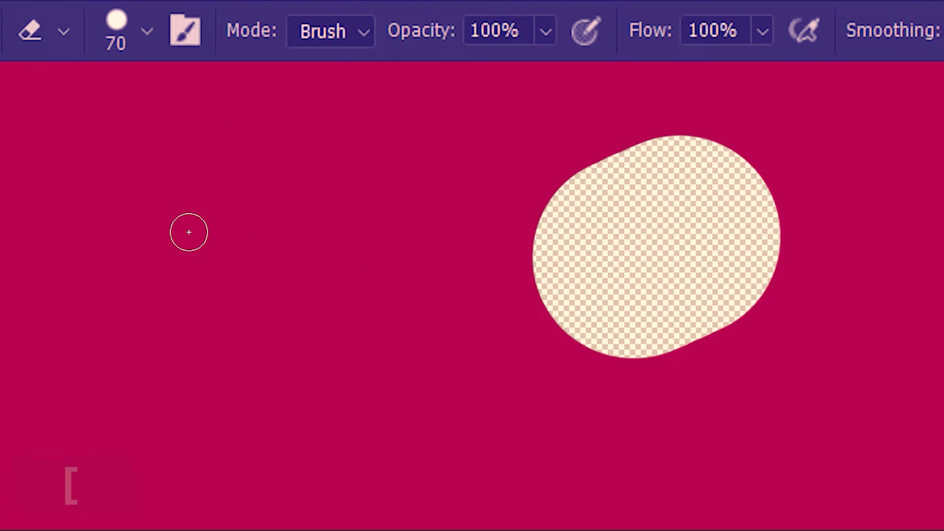
pyautogui.moveTo(189, 232)
pyautogui.mouseDown()
pyautogui.moveTo(325, 309)
pyautogui.moveTo(246, 339)
pyautogui.mouseUp()
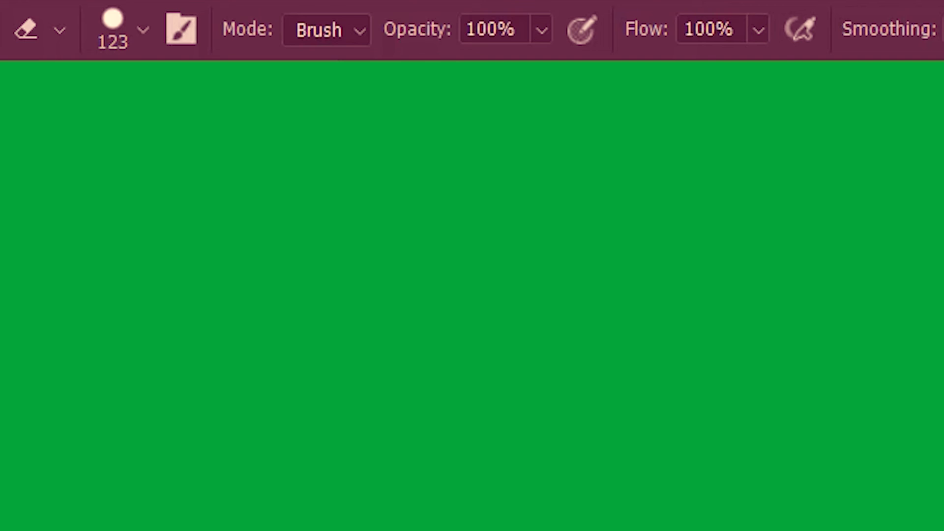
# - Erase a wavy stroke across the green layer, then use the 27 px scattered tip with Scattering on
pyautogui.moveTo(185, 176)
pyautogui.mouseDown()
pyautogui.moveTo(415, 168)
pyautogui.moveTo(449, 213)
pyautogui.moveTo(509, 228)
pyautogui.moveTo(613, 211)
pyautogui.mouseUp()
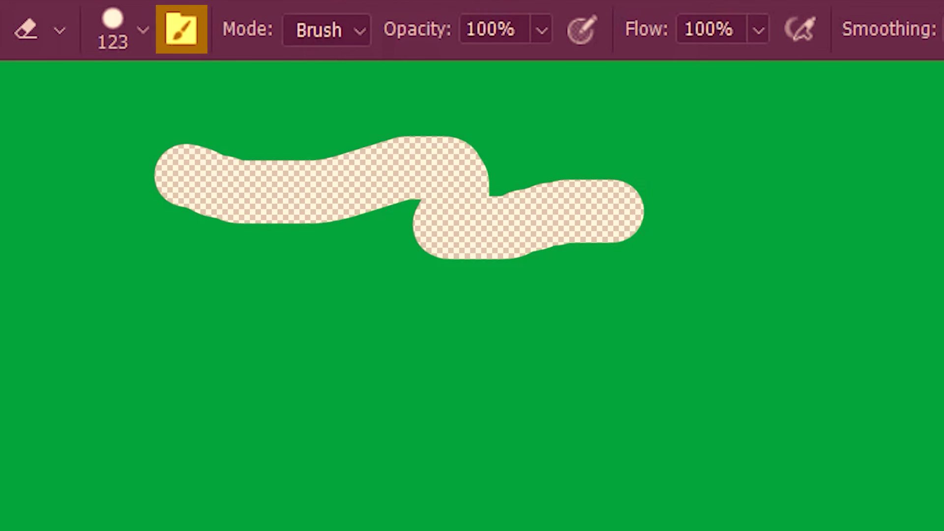
pyautogui.press('F5')
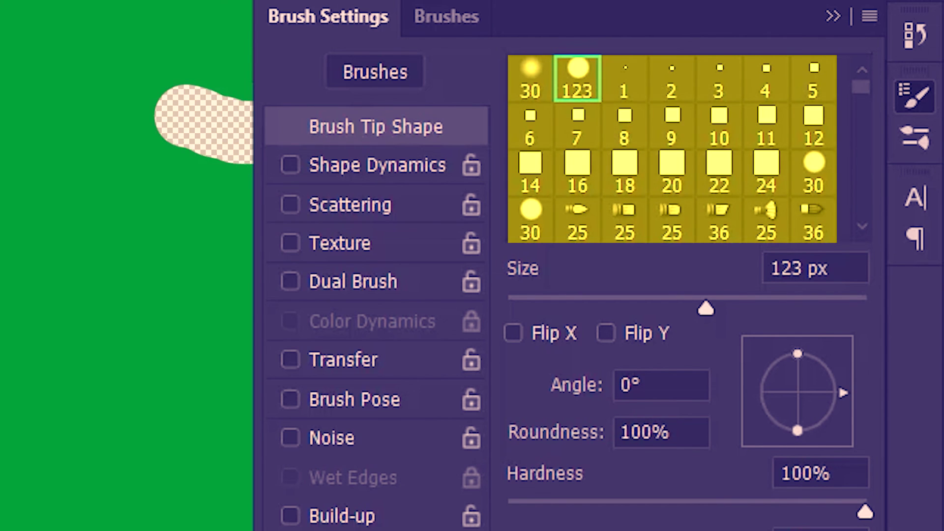
pyautogui.scroll(-5, 599, 134)
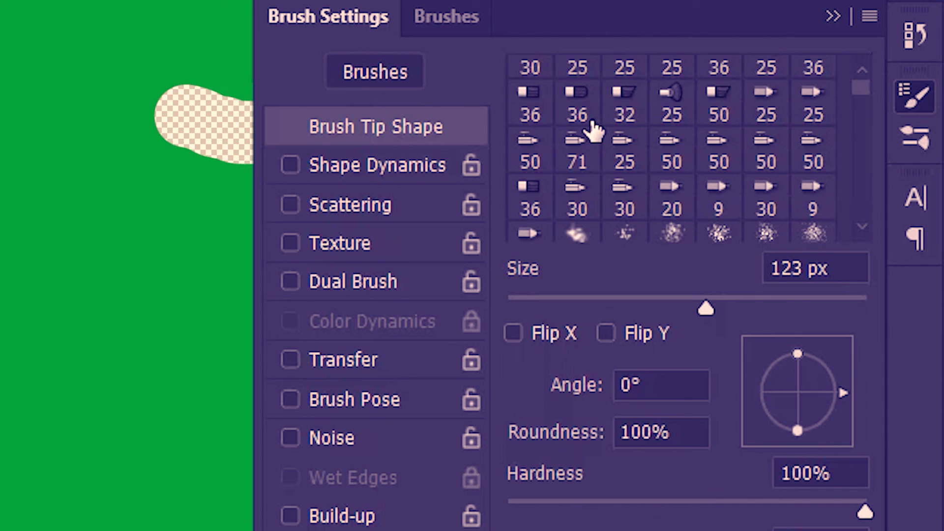
pyautogui.scroll(-1, 592, 127)
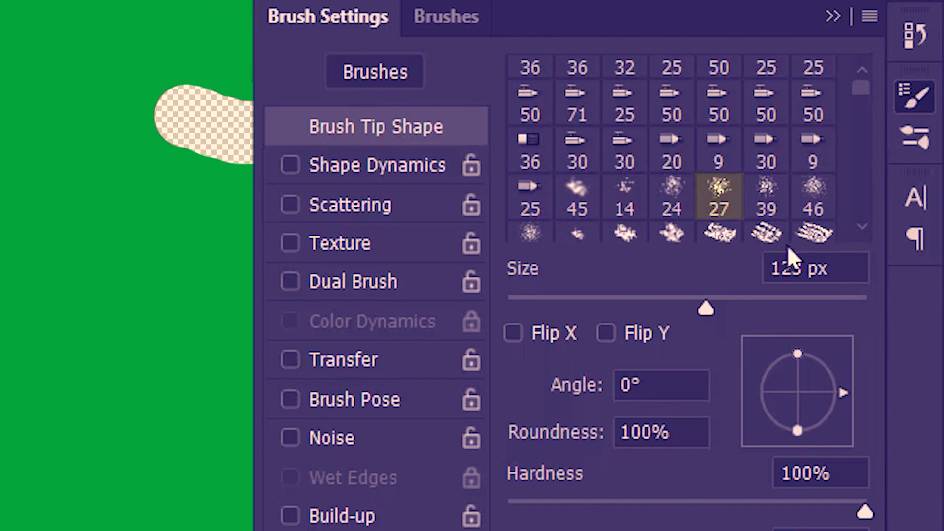
pyautogui.click(719, 196)
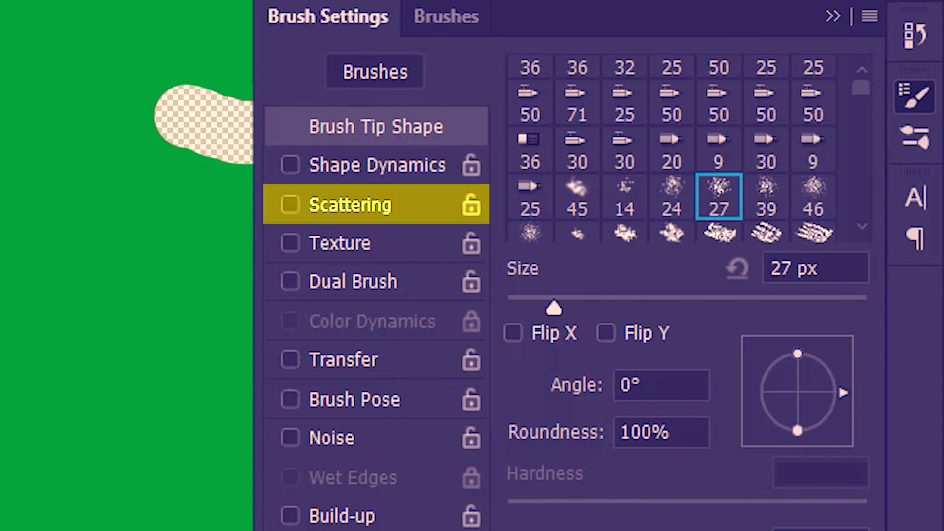
pyautogui.click(356, 209)
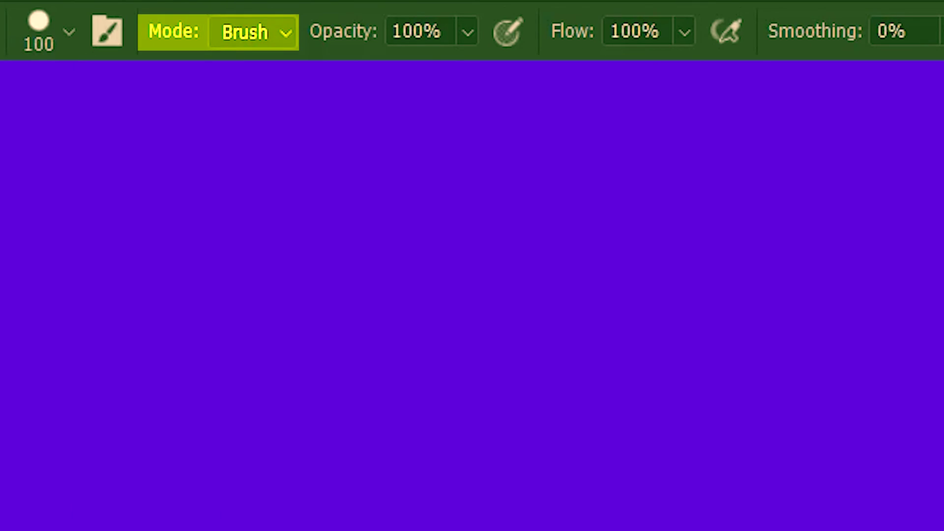
# - Change the eraser mode to Pencil, then to Block
pyautogui.click(250, 32)
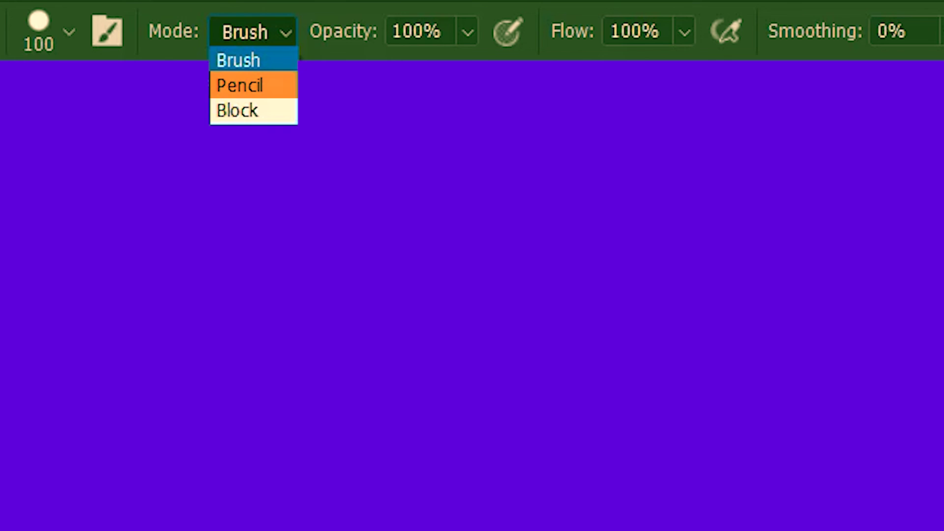
pyautogui.click(275, 85)
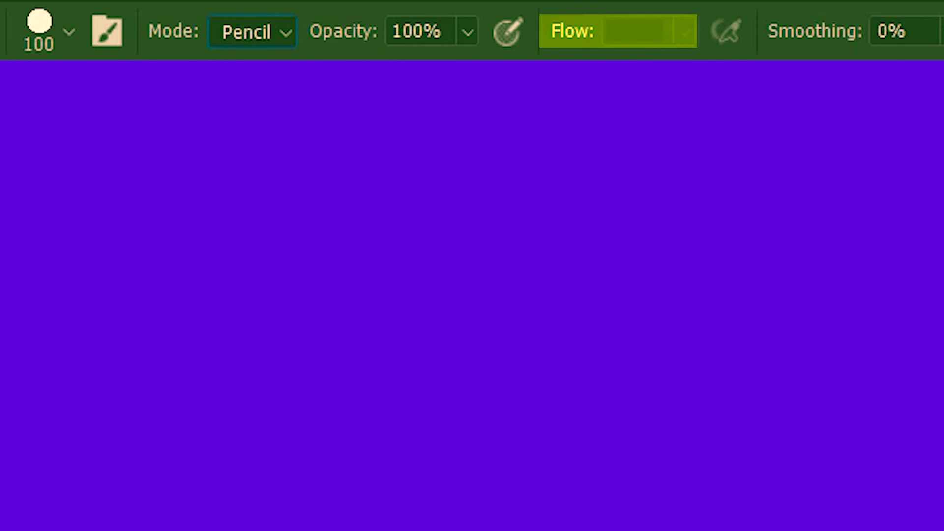
pyautogui.click(269, 26)
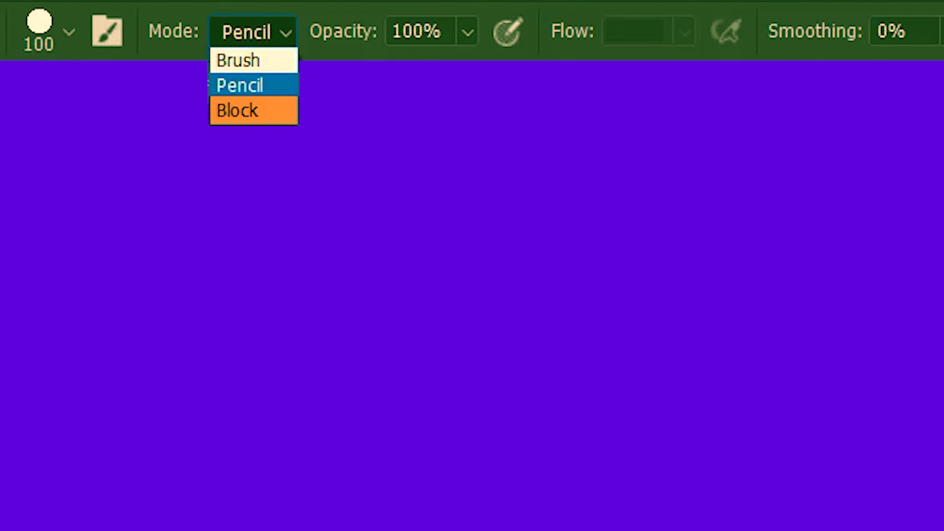
pyautogui.click(285, 109)
# - Erase a short curved stroke and three small square dots from the purple layer
pyautogui.moveTo(254, 216)
pyautogui.mouseDown()
pyautogui.moveTo(335, 204)
pyautogui.moveTo(403, 168)
pyautogui.mouseUp()
pyautogui.click(453, 257)
pyautogui.click(523, 226)
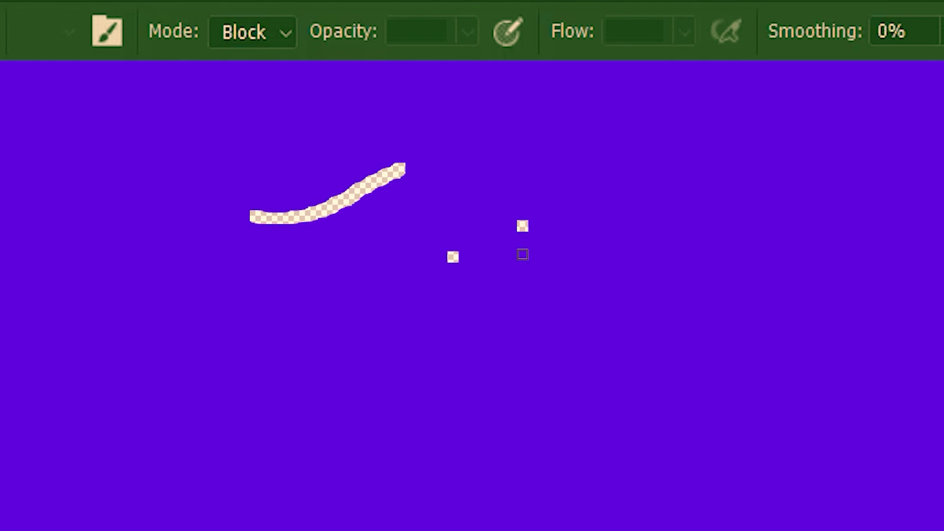
pyautogui.click(523, 275)
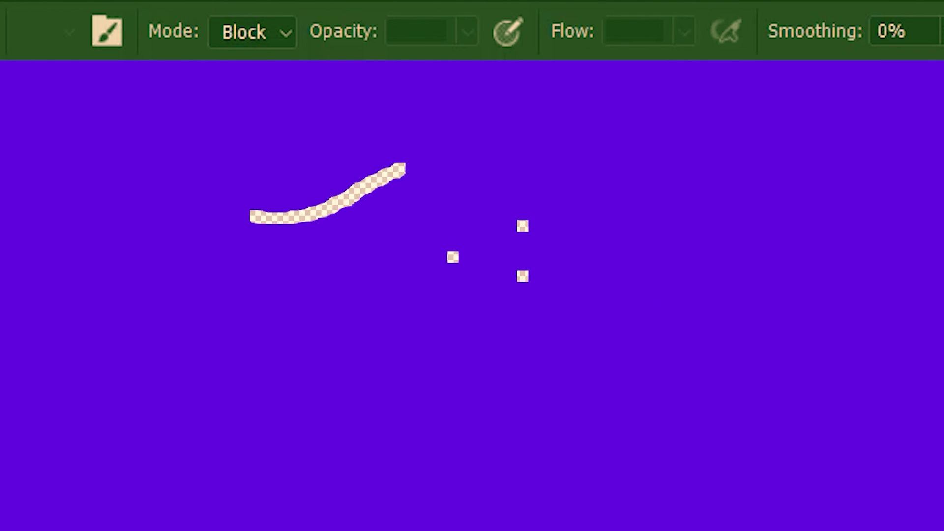